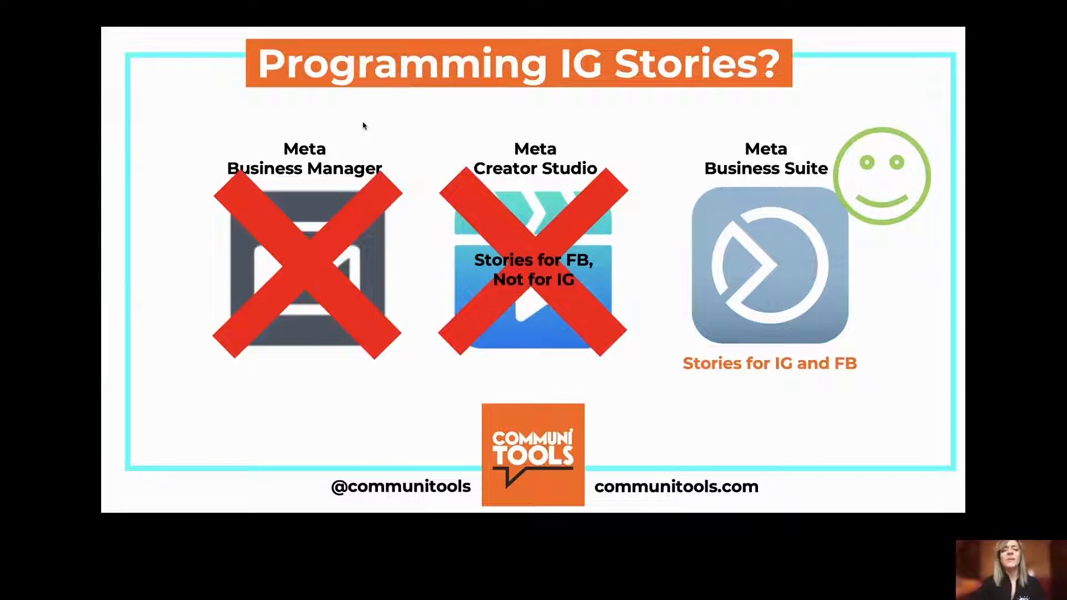
# - Switch to the browser and load business.facebook.com in the empty new tab
pyautogui.press('super+Tab')
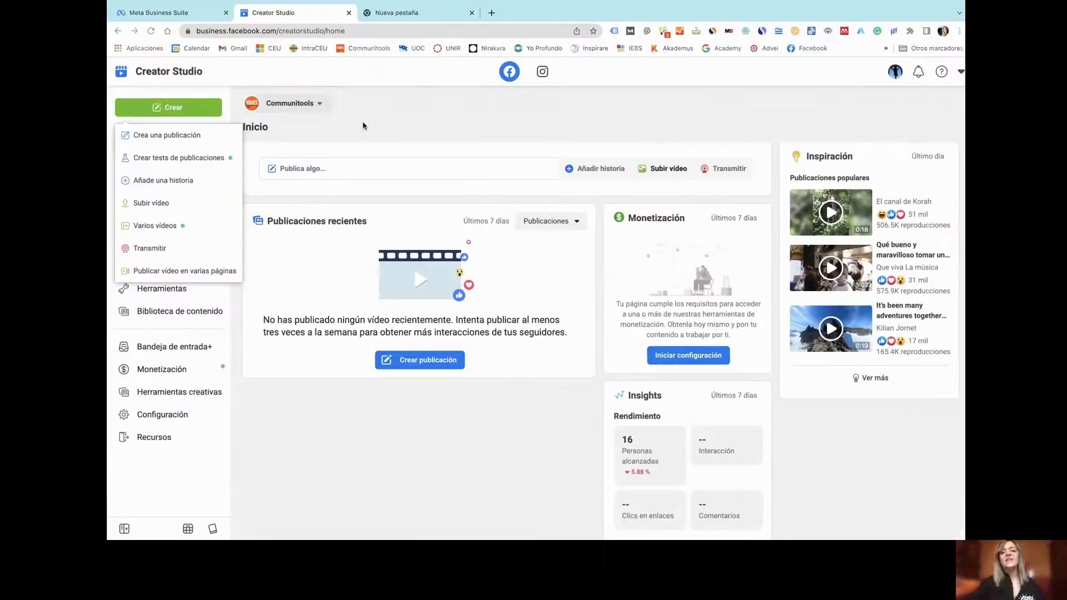
pyautogui.click(372, 13)
pyautogui.click(375, 29)
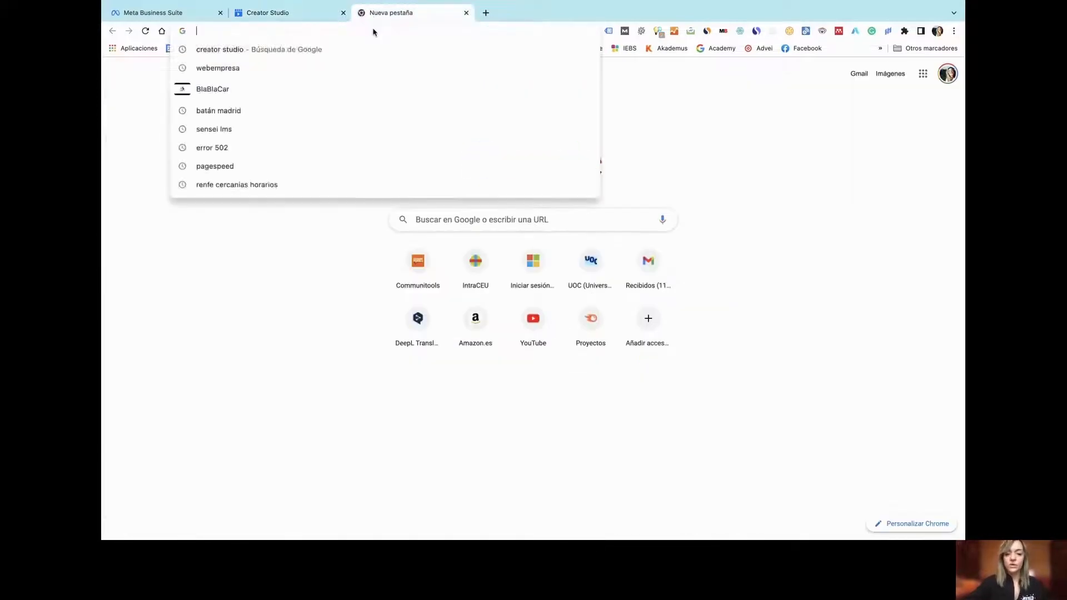
pyautogui.write('business.facebook.com')
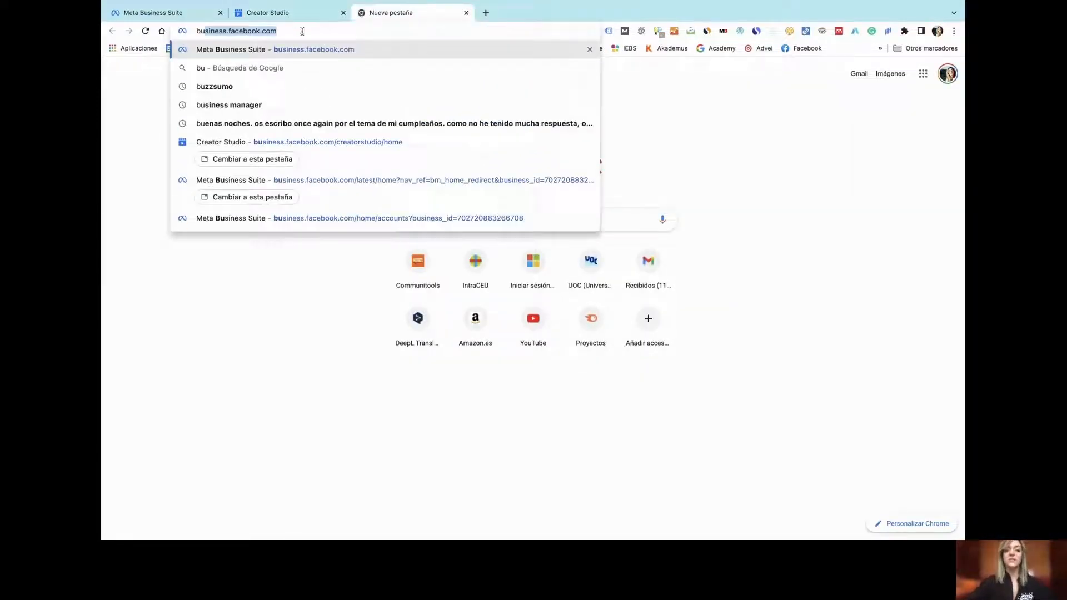
pyautogui.press('Right')
pyautogui.press('Return')
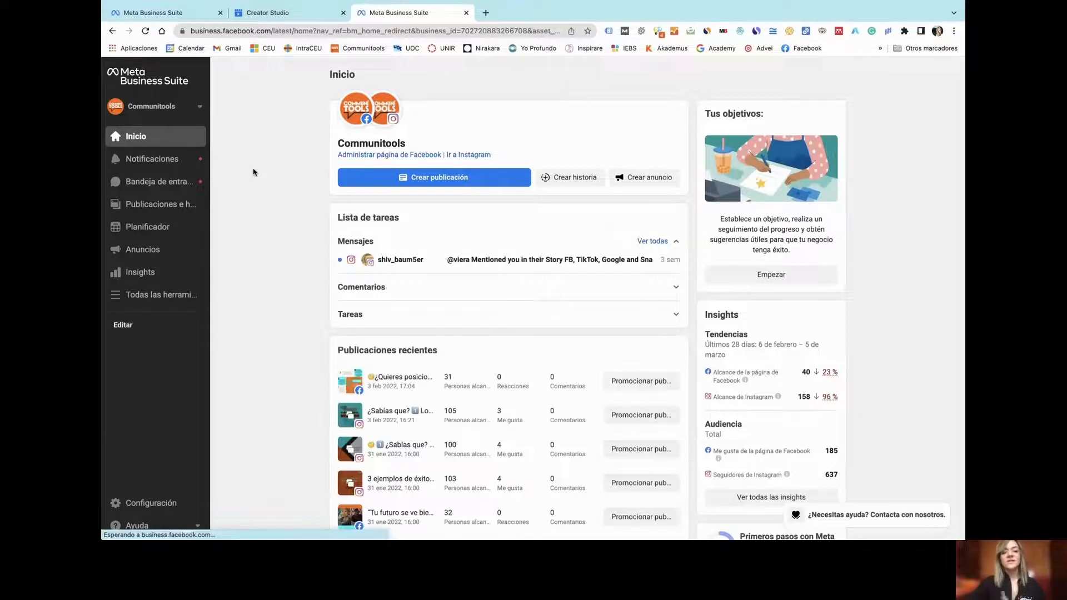
# - Choose the Communitools business account that combines the Facebook page and Instagram account
pyautogui.click(180, 105)
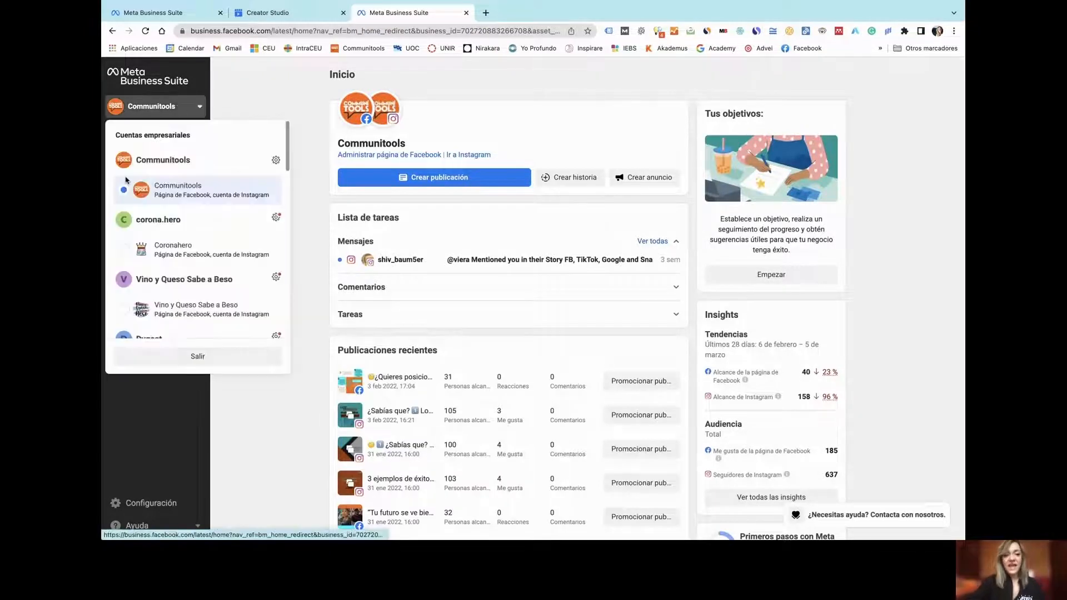
pyautogui.scroll(-3, 189, 269)
pyautogui.scroll(3, 186, 234)
pyautogui.click(180, 192)
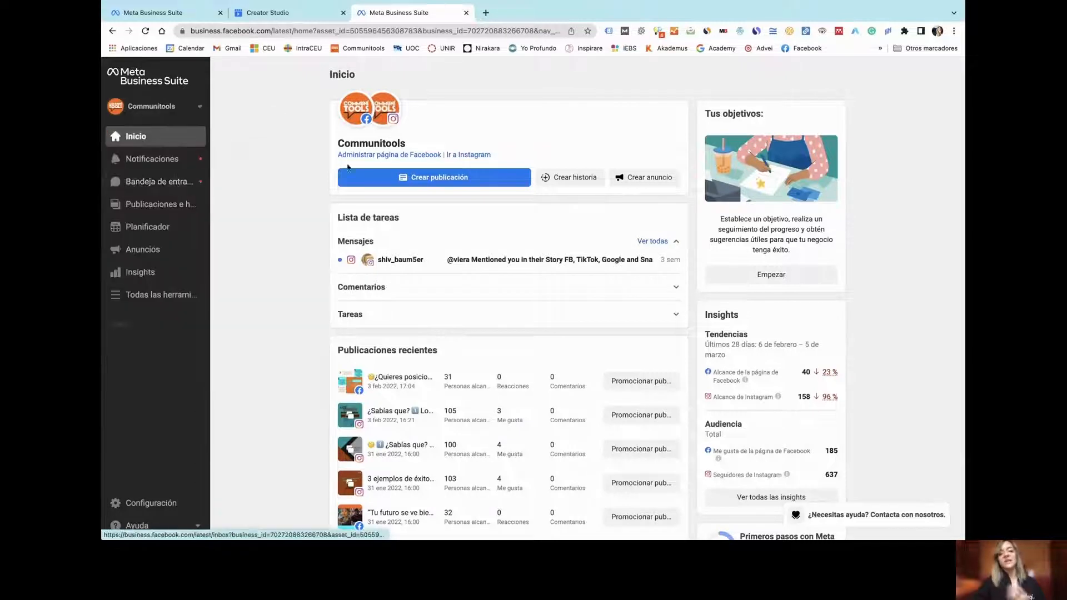
# - Create a new story set to be shared on both the Communitools Facebook page and Instagram account
pyautogui.moveTo(351, 115)
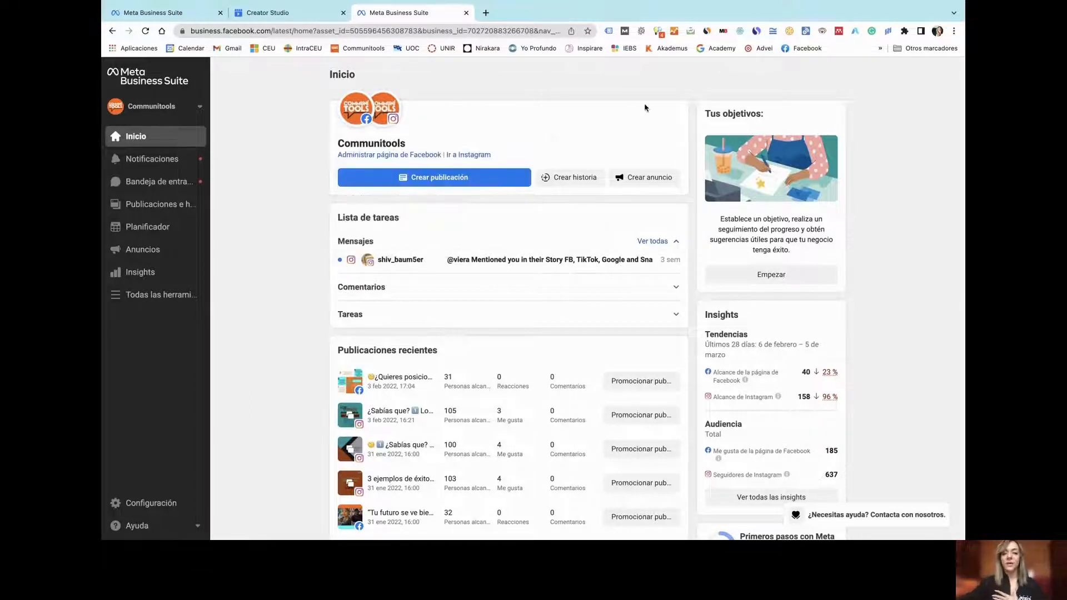
pyautogui.click(568, 178)
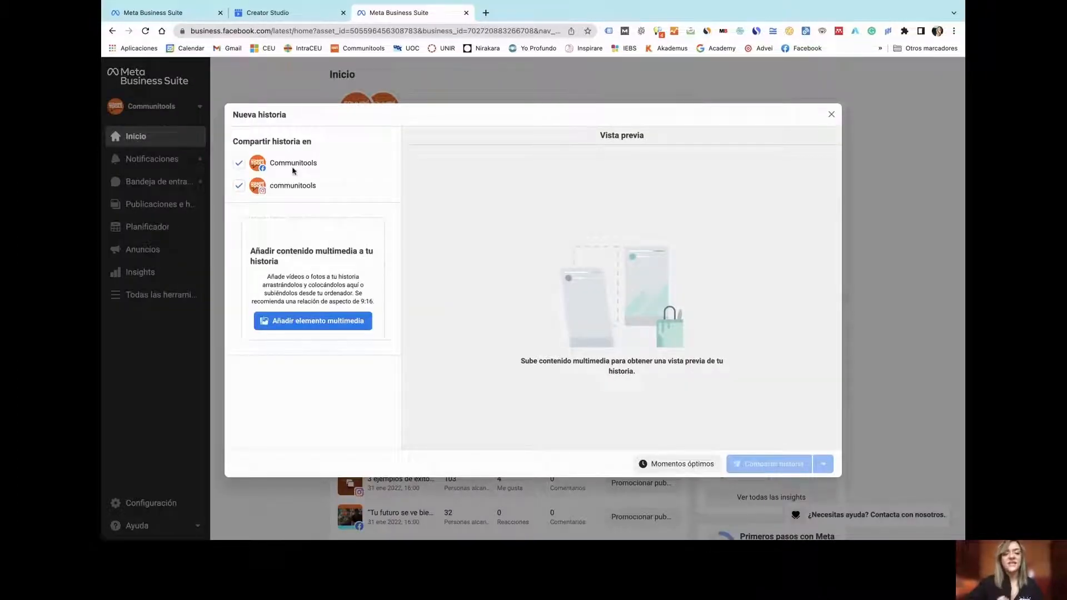
pyautogui.click(239, 186)
pyautogui.click(238, 163)
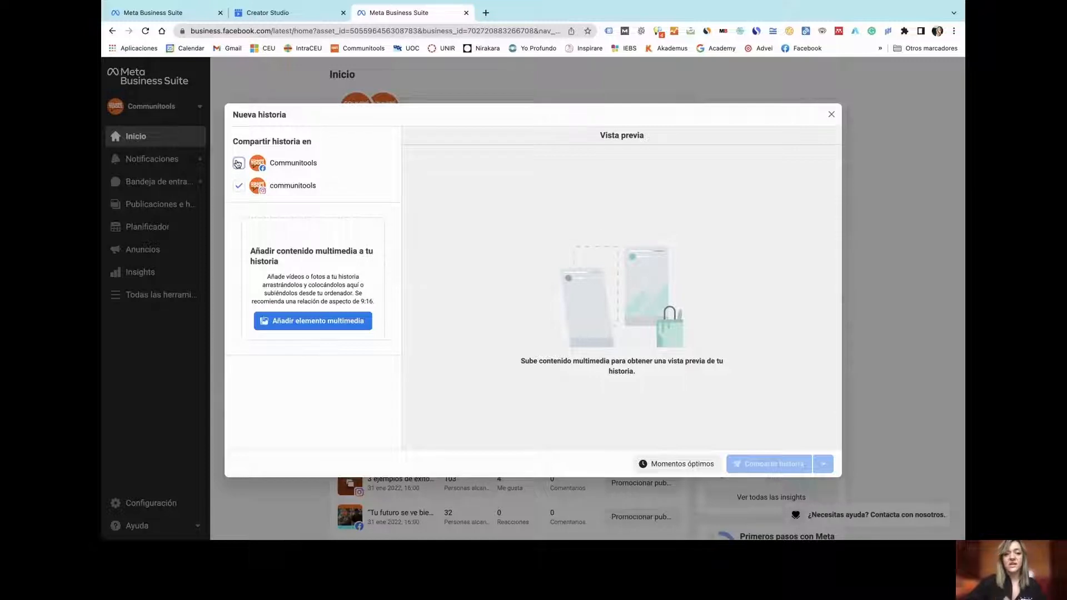
pyautogui.click(240, 186)
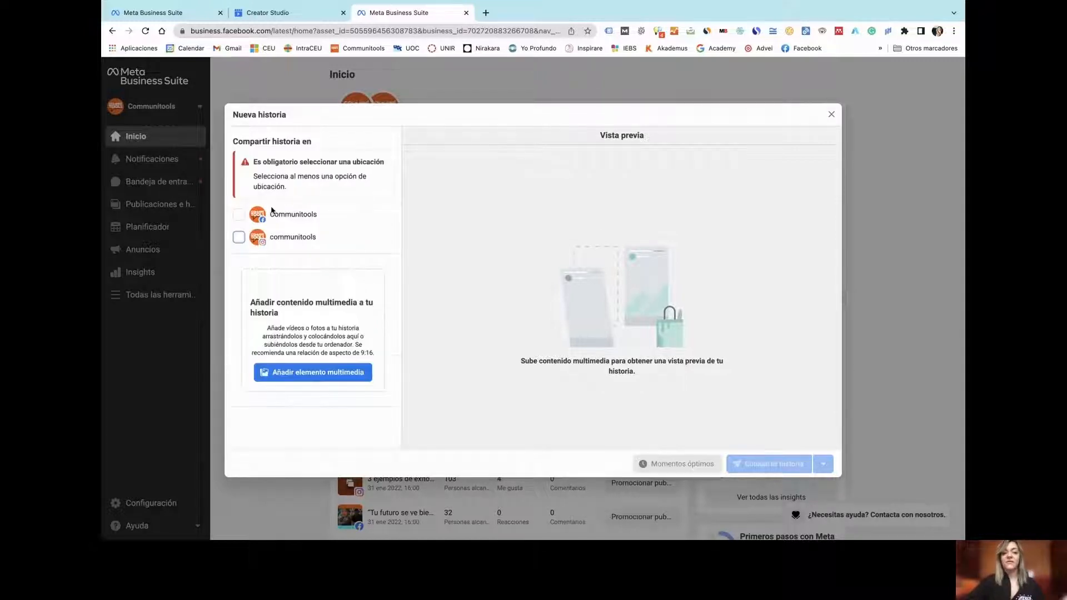
pyautogui.click(238, 237)
pyautogui.click(239, 164)
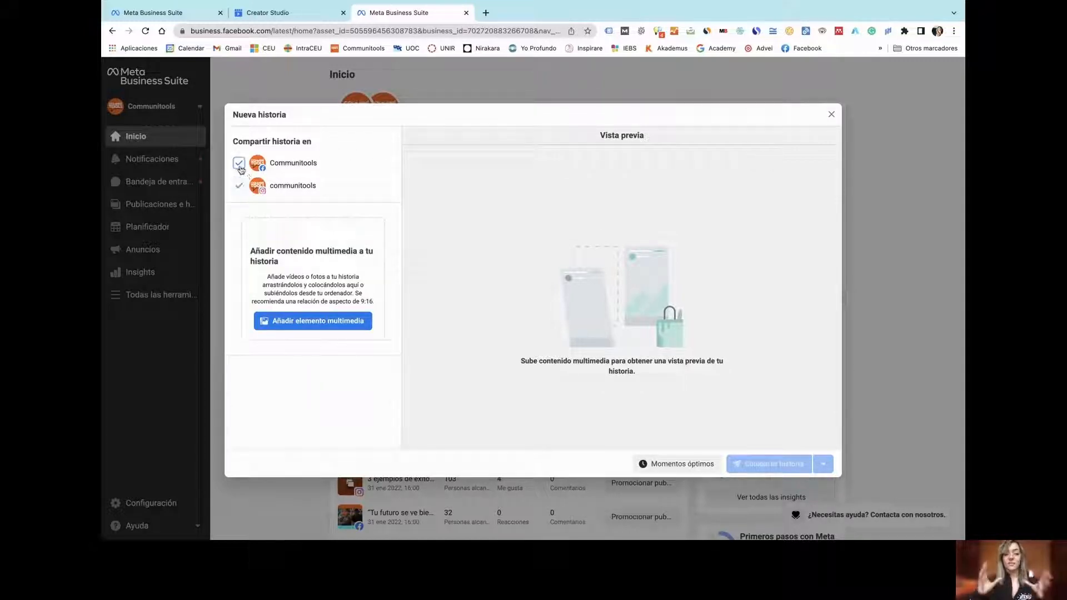
# - Add the nine images 1.png to 9.png from the IG Story folder to the story
pyautogui.click(295, 329)
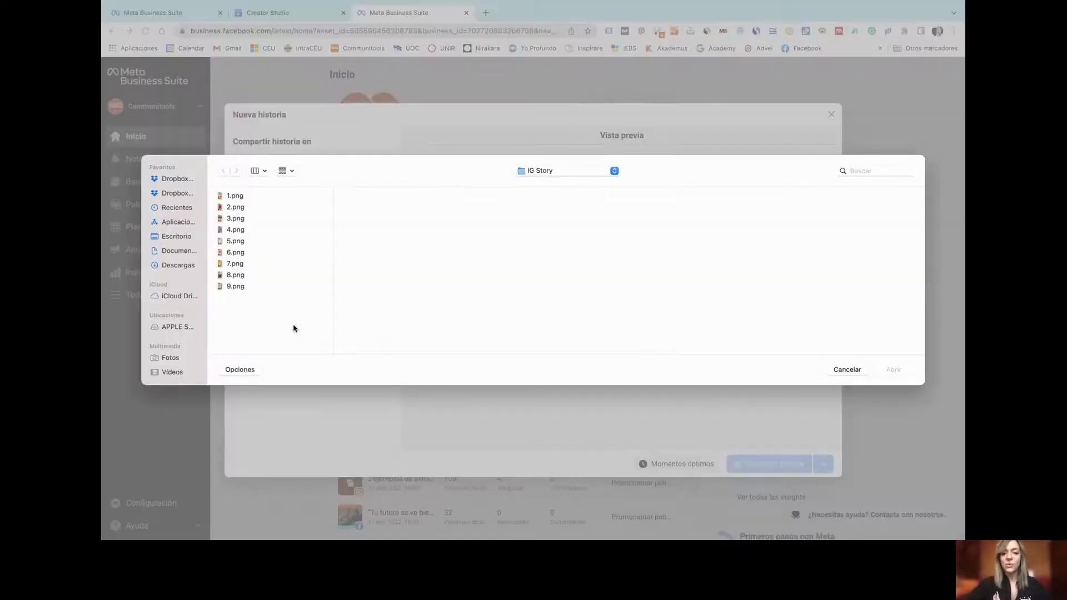
pyautogui.moveTo(255, 324); pyautogui.dragTo(230, 201)
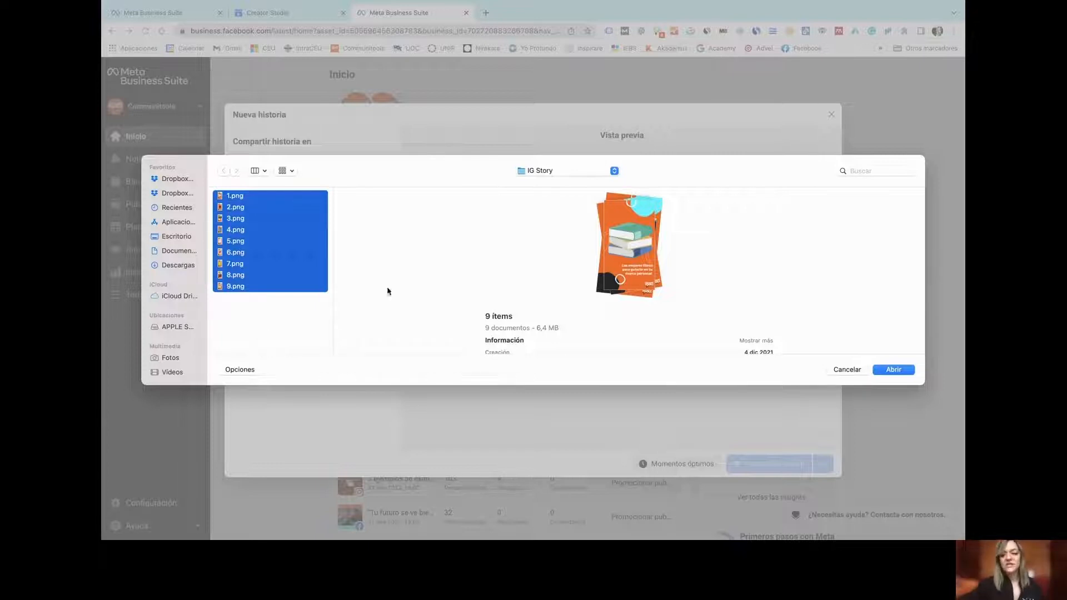
pyautogui.click(908, 371)
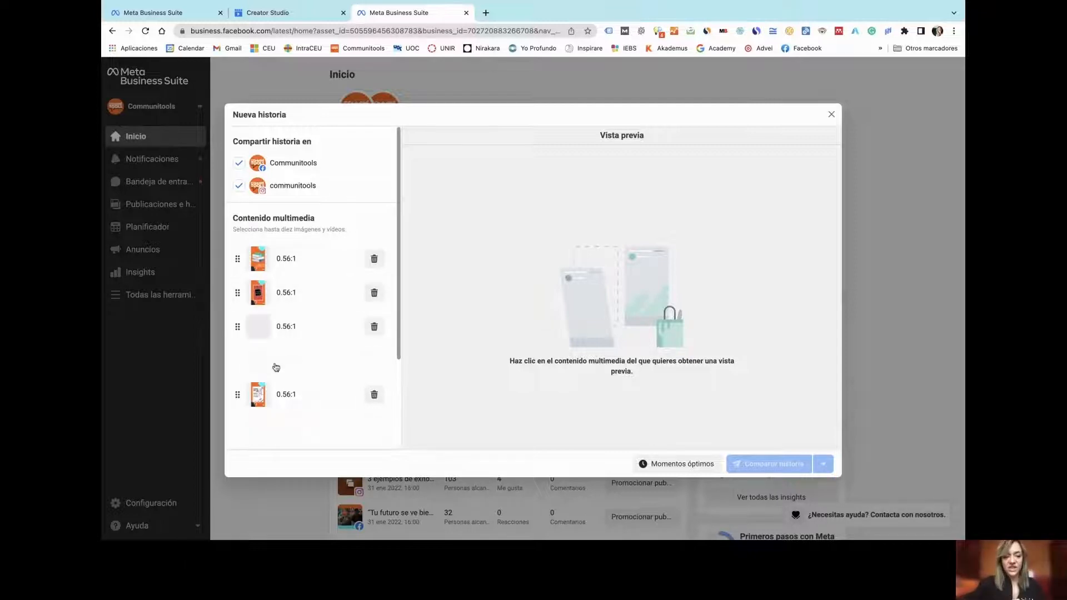
# - Preview the Smart Feedback image from the uploaded media and examine its cropping options
pyautogui.scroll(-3, 308, 345)
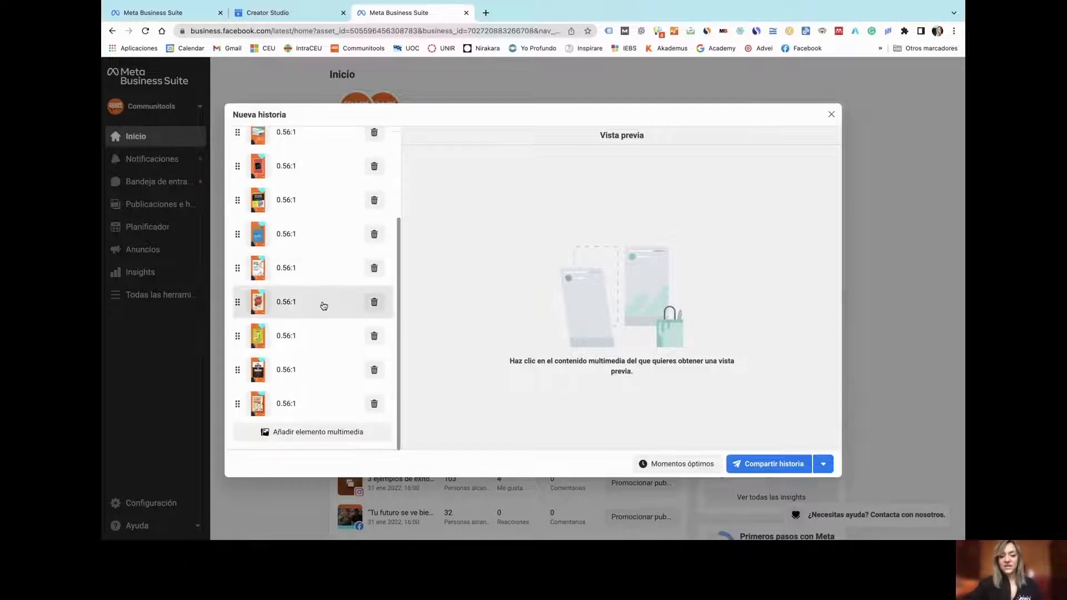
pyautogui.click(290, 335)
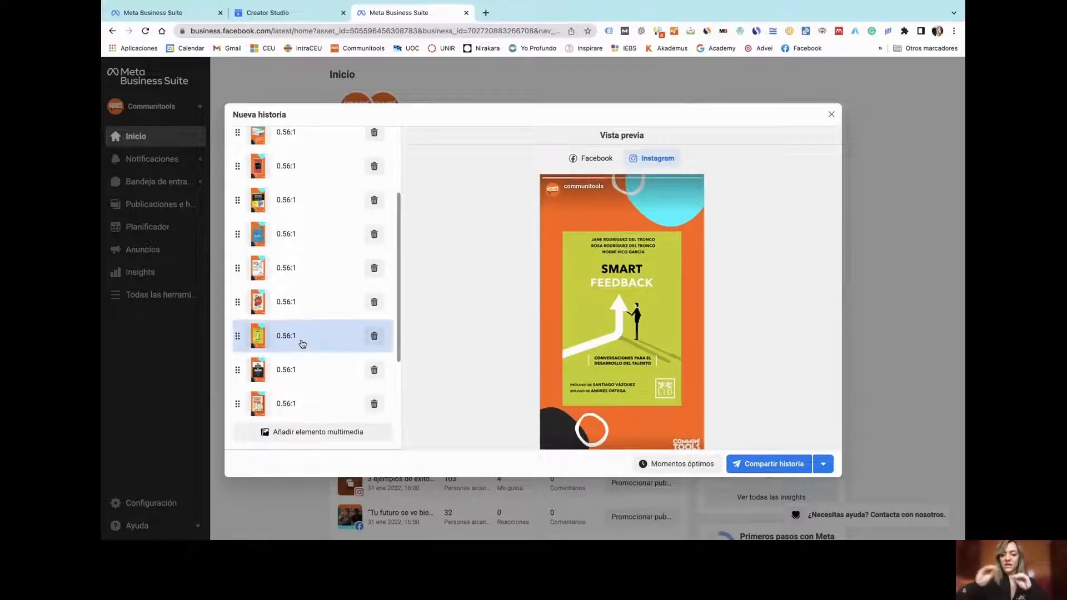
pyautogui.scroll(3, 302, 343)
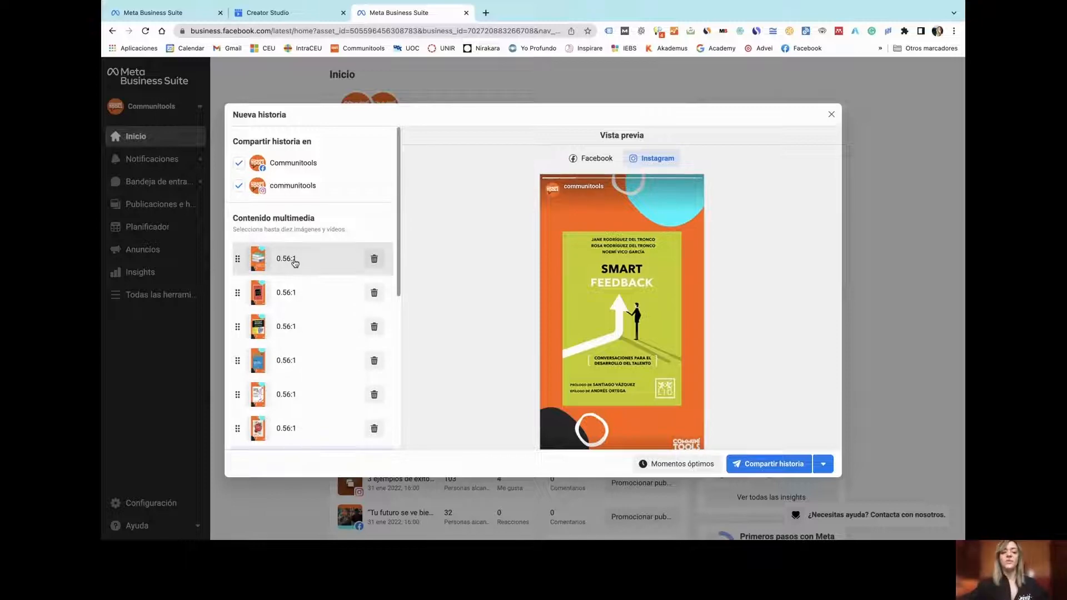
pyautogui.scroll(-6, 294, 263)
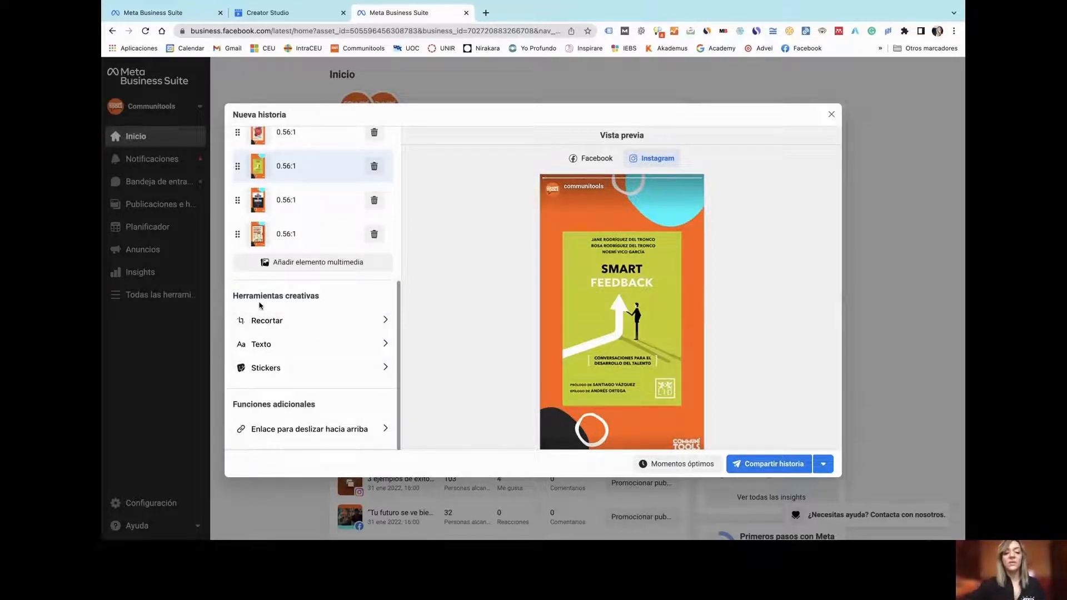
pyautogui.click(289, 324)
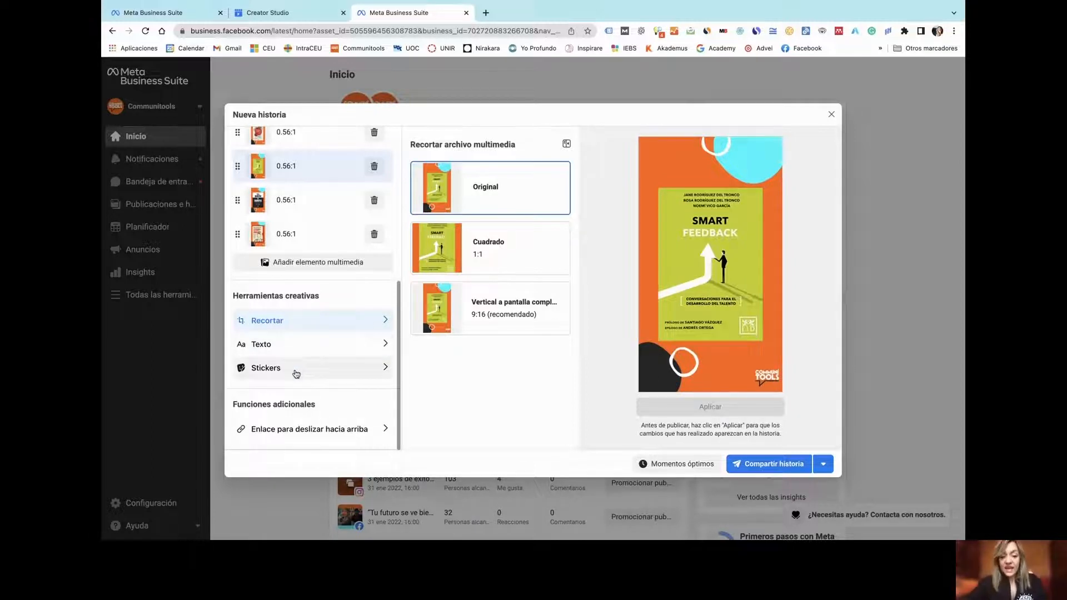
# - Try adding an empty text box to the Smart Feedback image, and remove it again
pyautogui.click(289, 343)
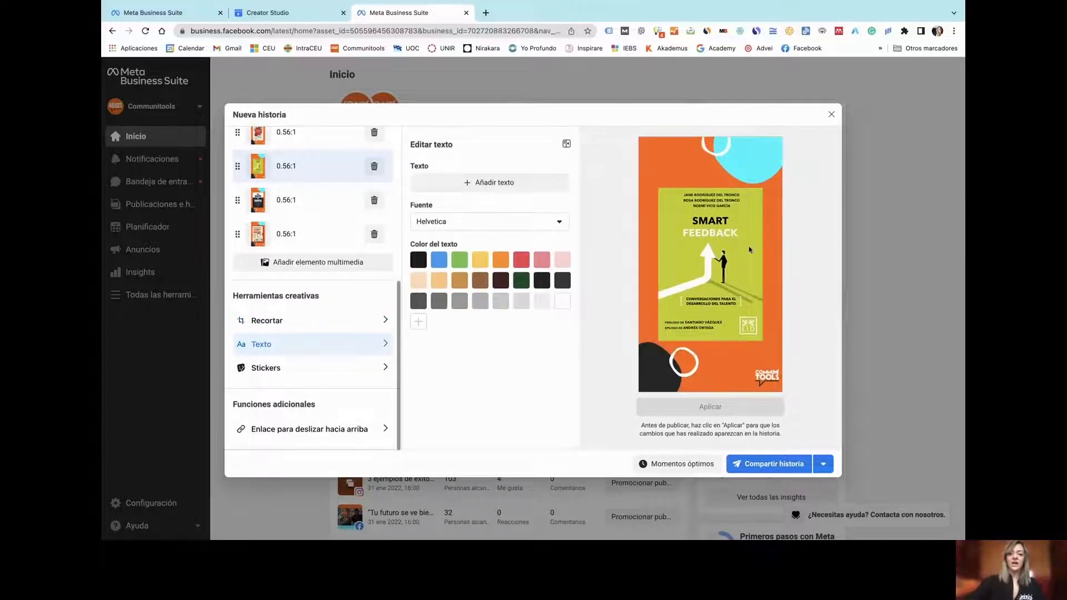
pyautogui.click(528, 190)
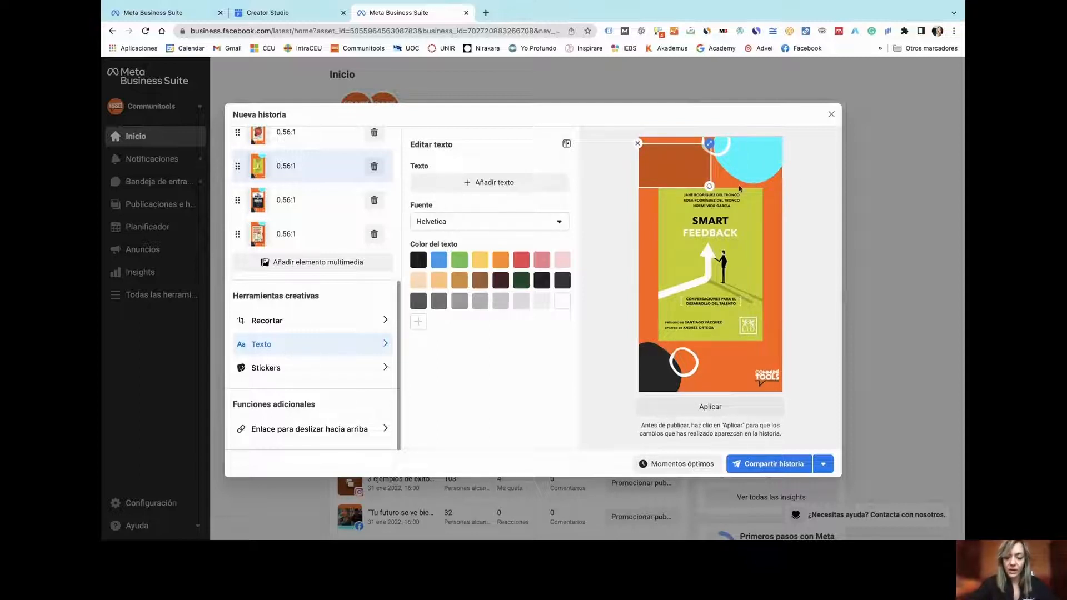
pyautogui.click(638, 143)
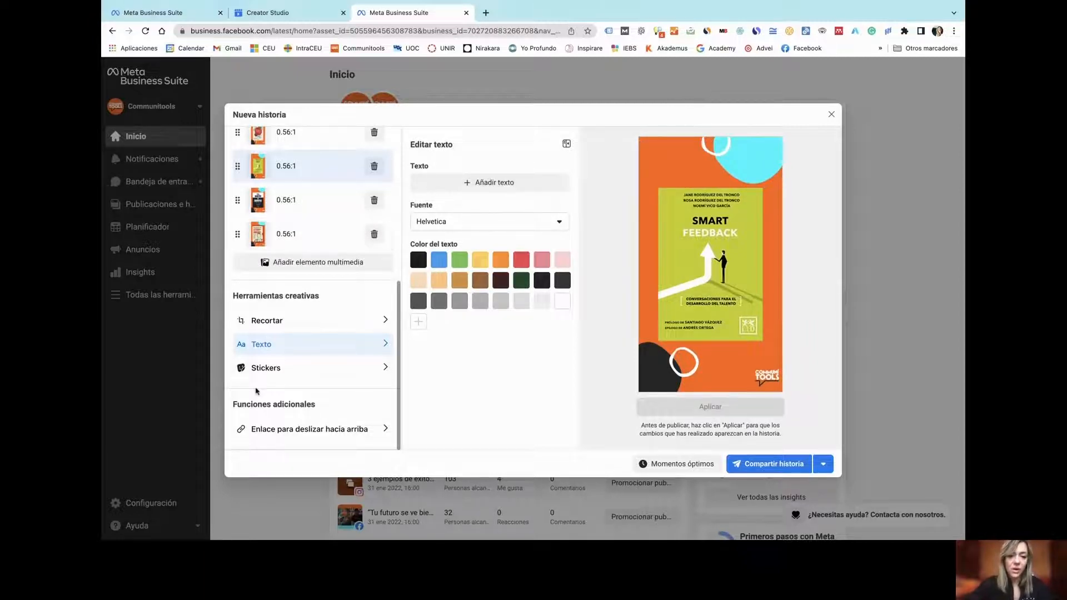
# - Try placing the pink smiling heart sticker on the Smart Feedback image, and remove it again
pyautogui.click(290, 374)
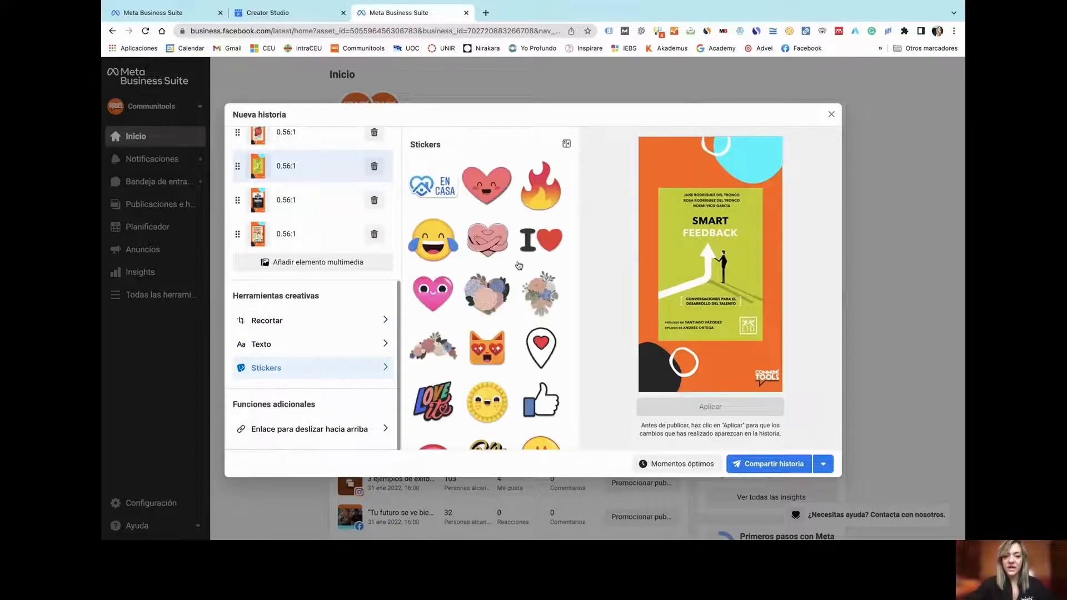
pyautogui.scroll(-3, 456, 257)
pyautogui.click(439, 209)
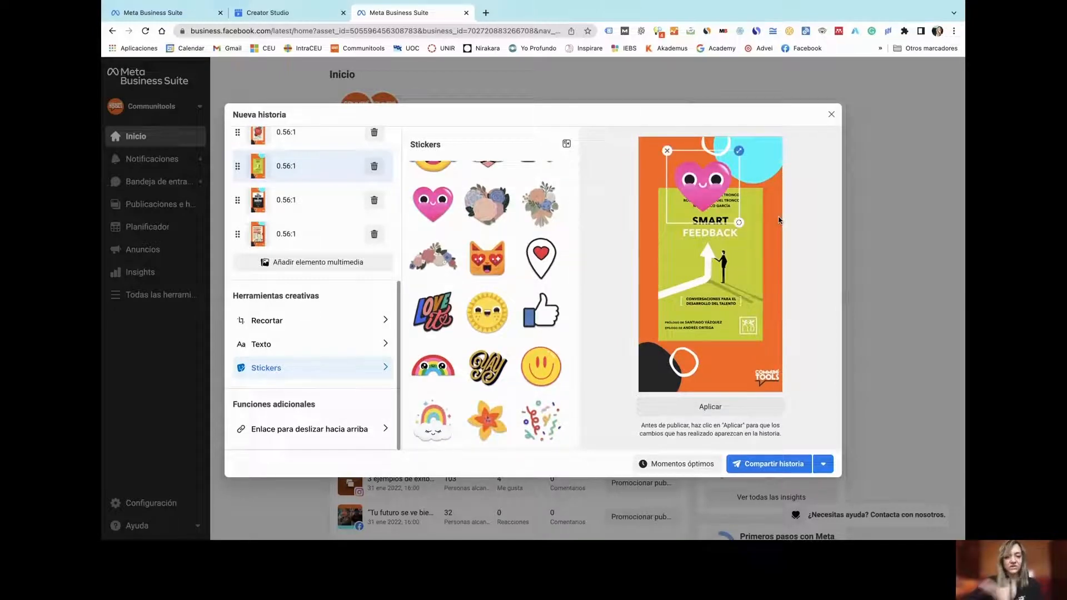
pyautogui.click(667, 151)
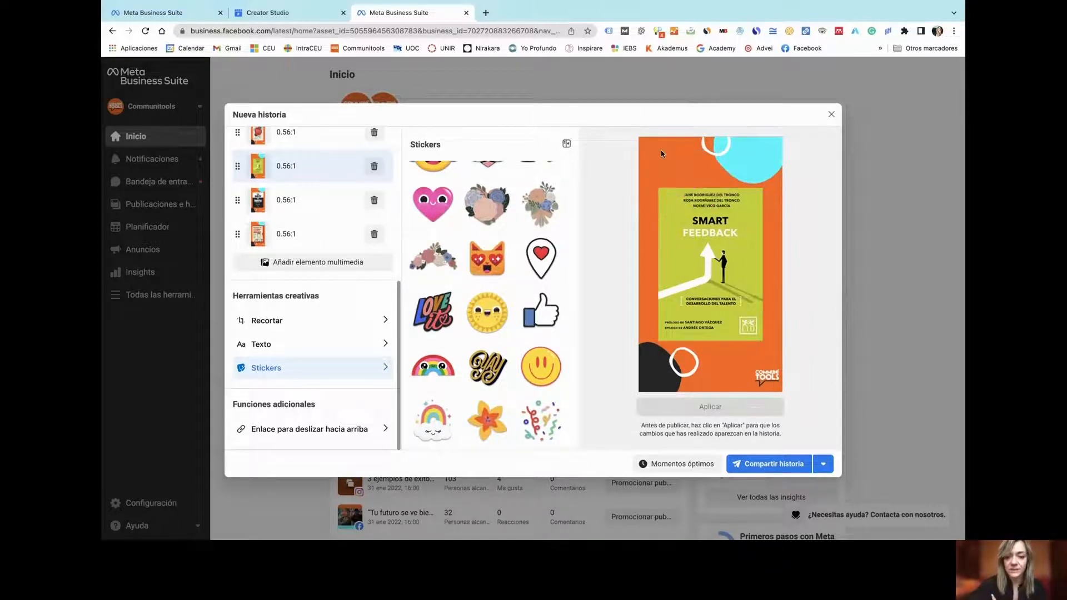
# - Examine the swipe-up web link option for the Smart Feedback image without entering a link
pyautogui.scroll(1, 278, 343)
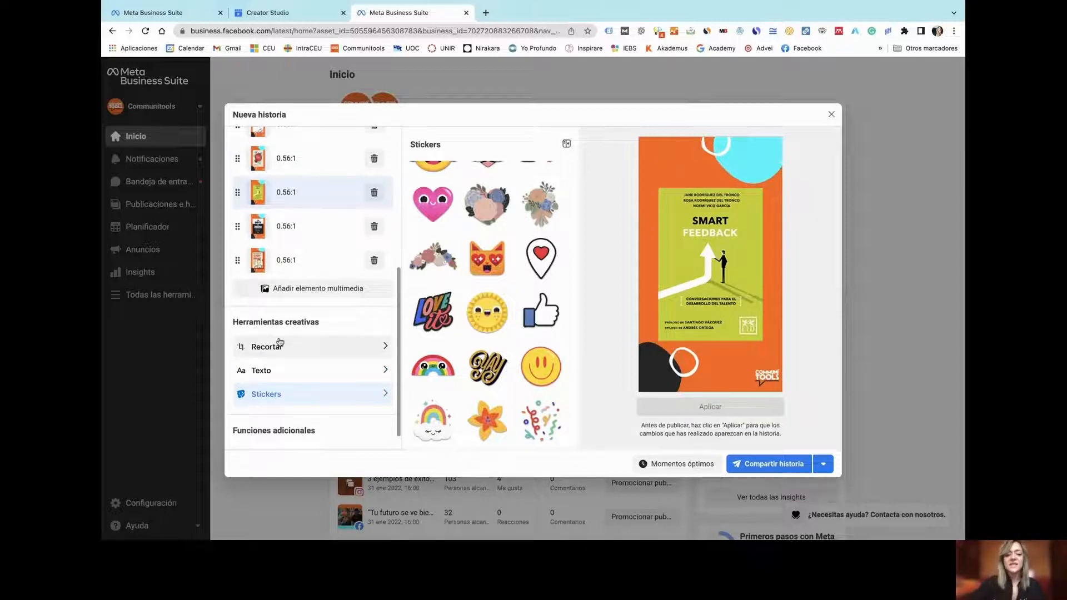
pyautogui.scroll(-1, 280, 342)
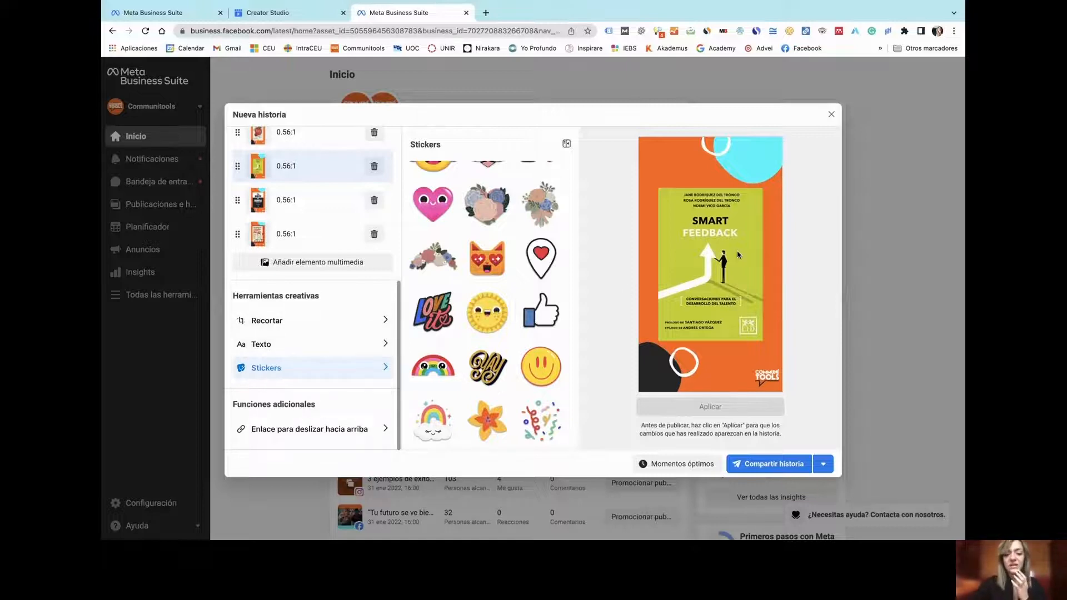
pyautogui.click(307, 432)
pyautogui.click(455, 181)
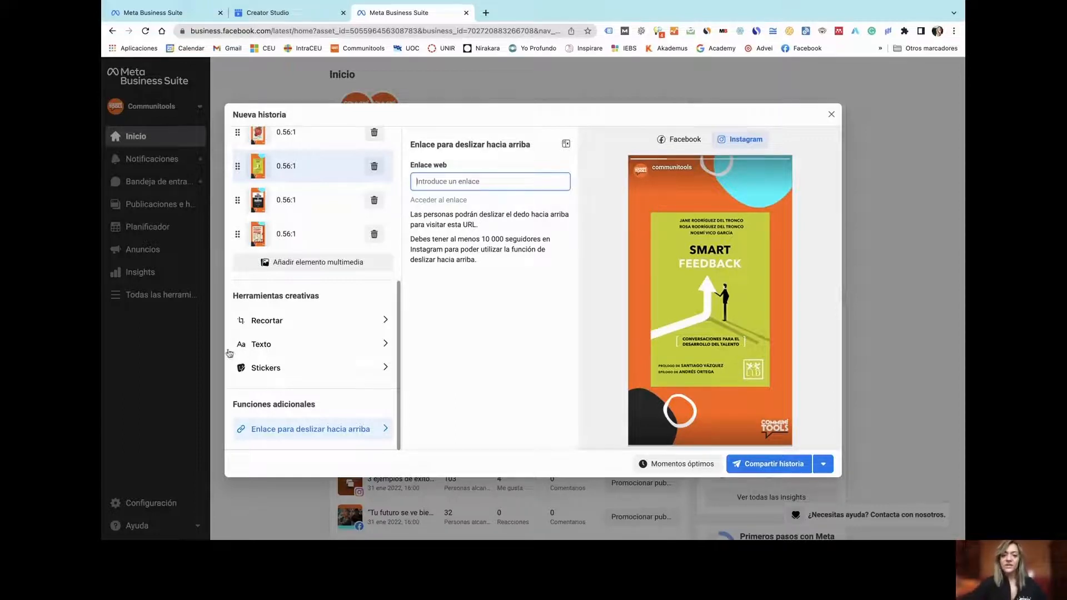
# - Look through the uploaded story images, selecting several for preview and ending on the fourth one
pyautogui.scroll(10, 275, 239)
pyautogui.scroll(-10, 278, 237)
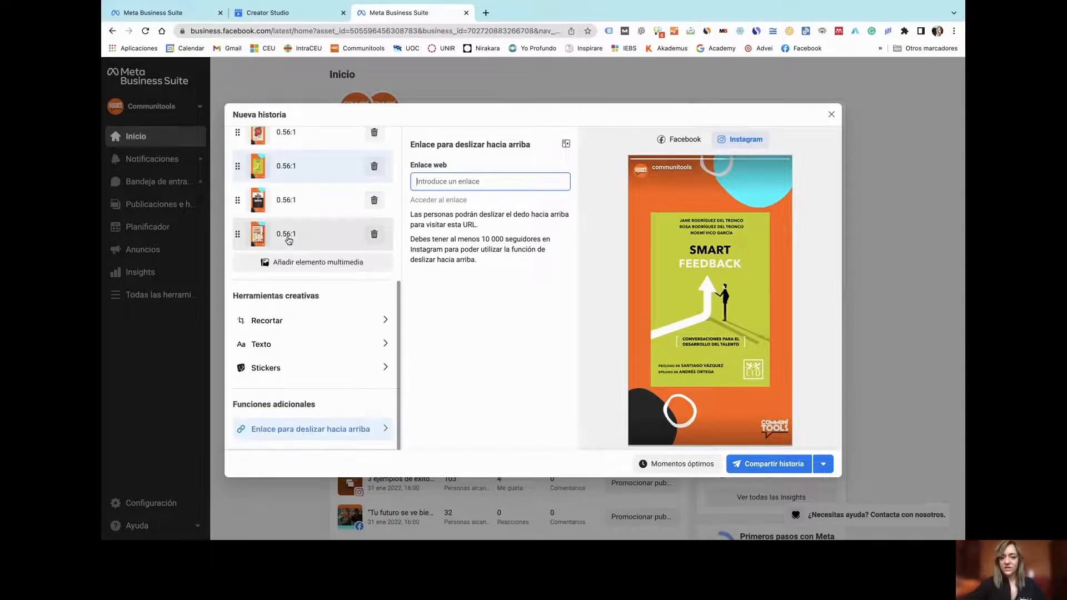
pyautogui.scroll(3, 294, 236)
pyautogui.click(298, 235)
pyautogui.scroll(-3, 295, 233)
pyautogui.click(297, 226)
pyautogui.scroll(4, 296, 223)
pyautogui.click(292, 214)
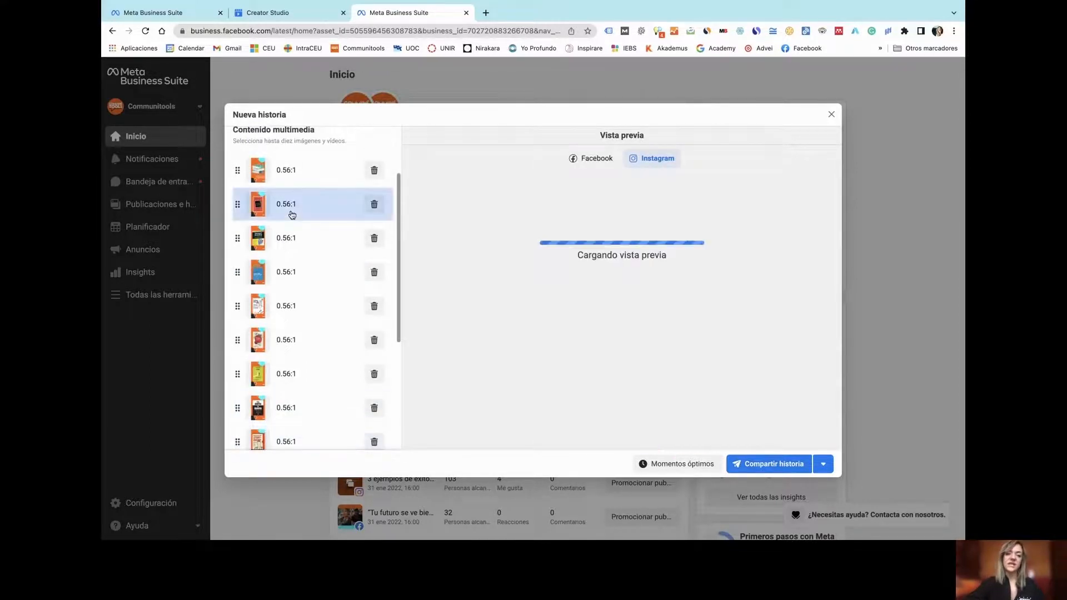
pyautogui.click(301, 183)
pyautogui.click(309, 277)
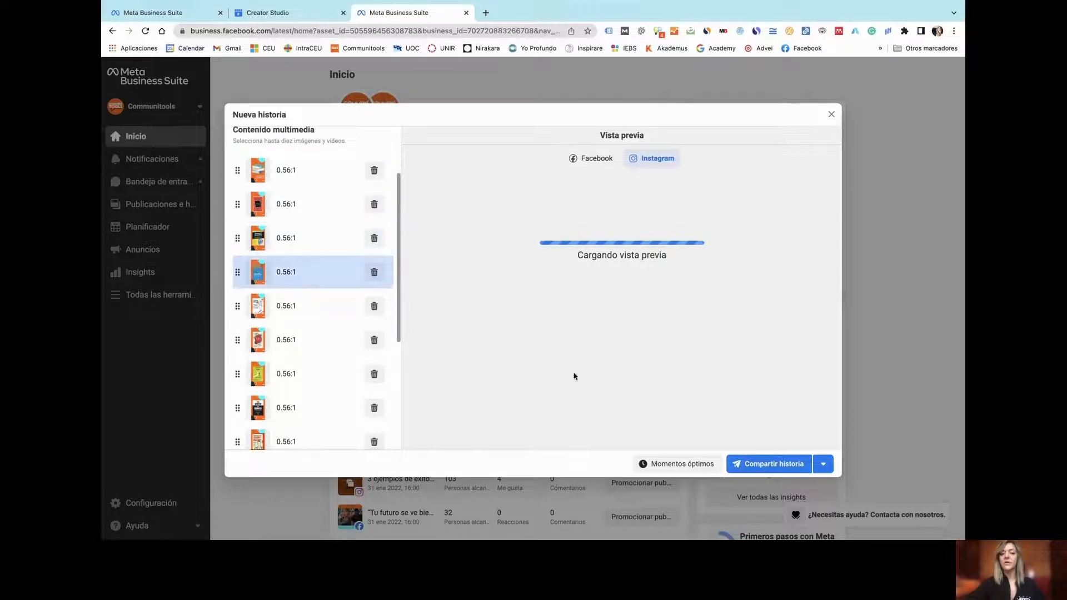
# - Schedule the story at the suggested optimal times on 7 March 2022: 20:00 for Facebook and 19:00 for Instagram
pyautogui.click(824, 466)
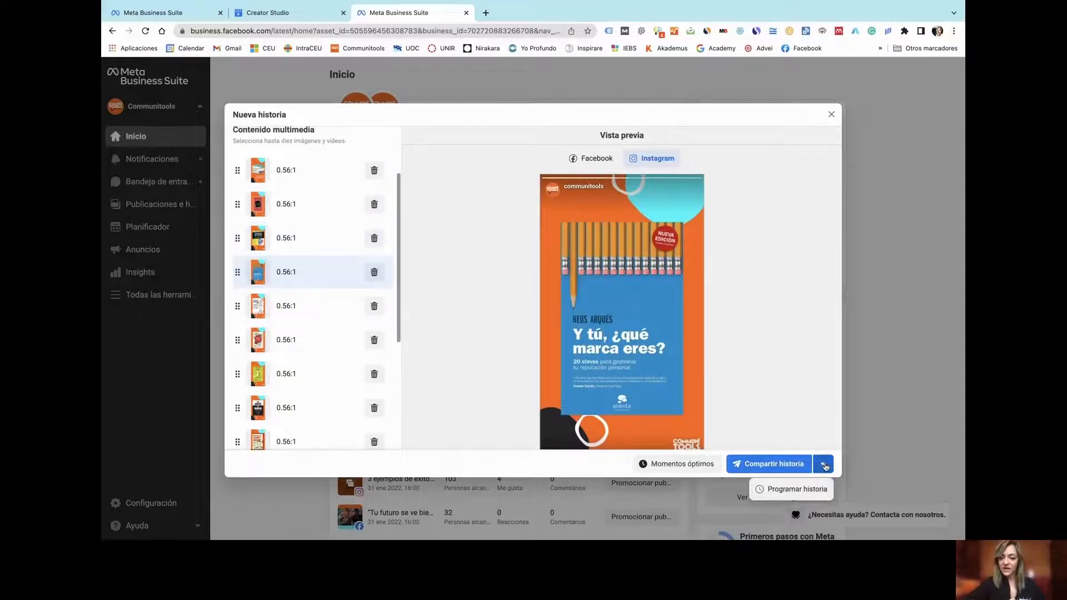
pyautogui.click(788, 491)
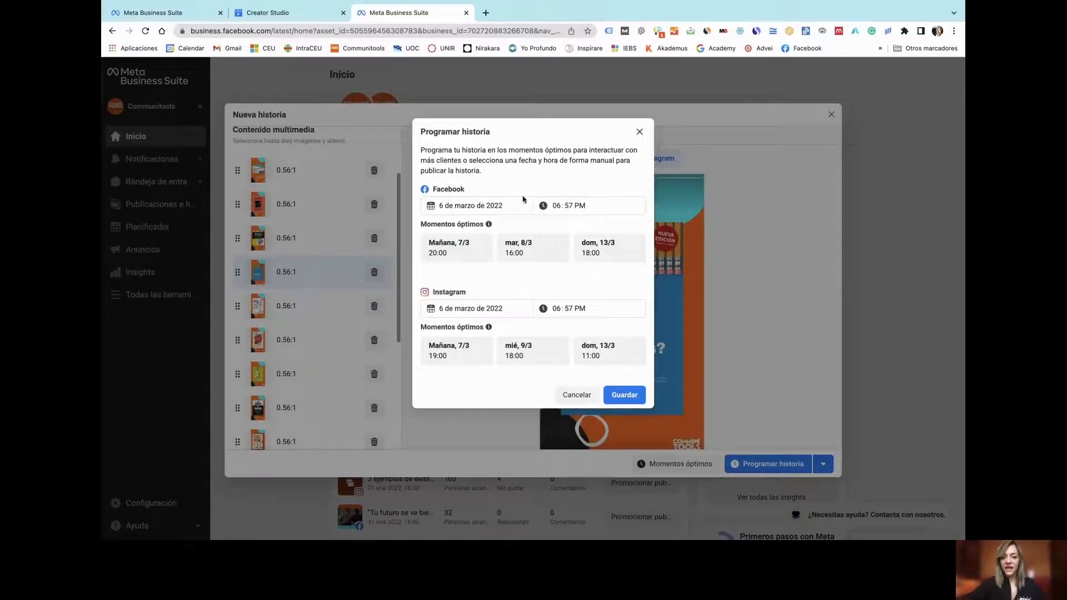
pyautogui.click(470, 205)
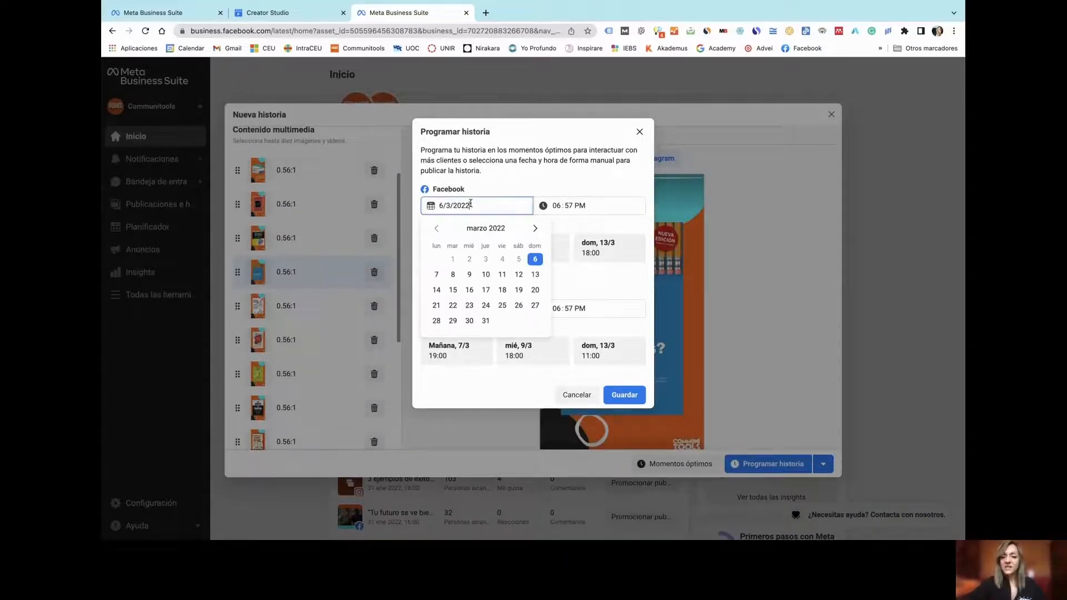
pyautogui.click(584, 219)
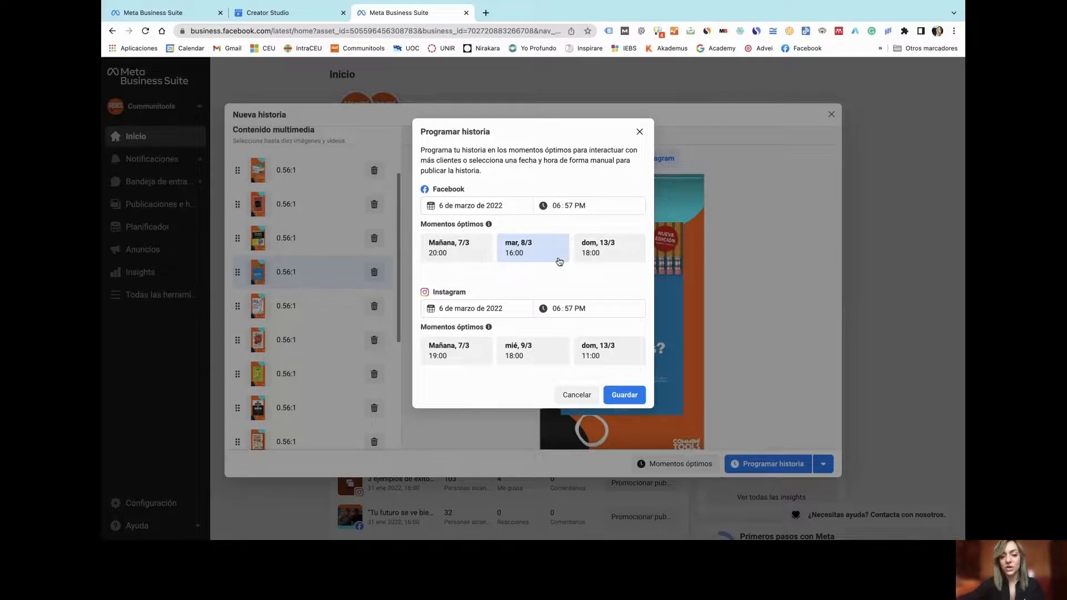
pyautogui.click(450, 252)
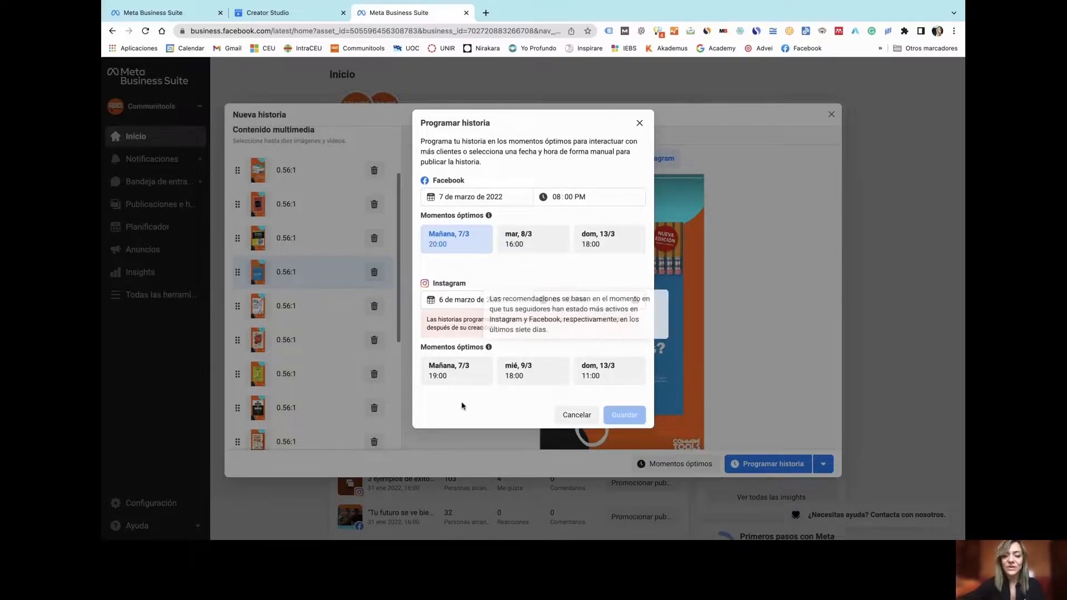
pyautogui.click(457, 370)
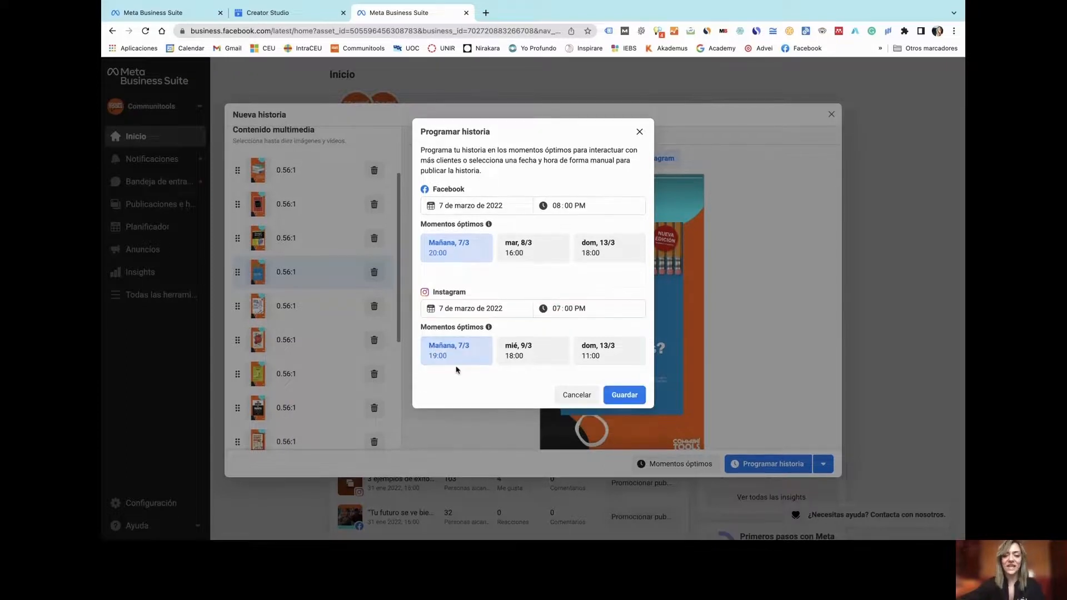
pyautogui.click(624, 396)
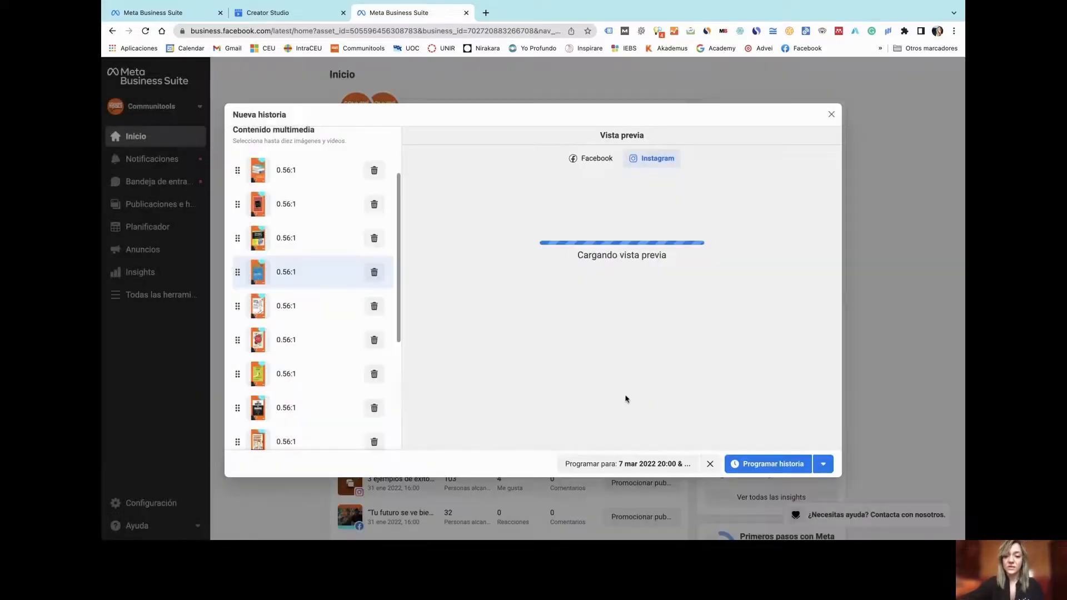
pyautogui.click(767, 462)
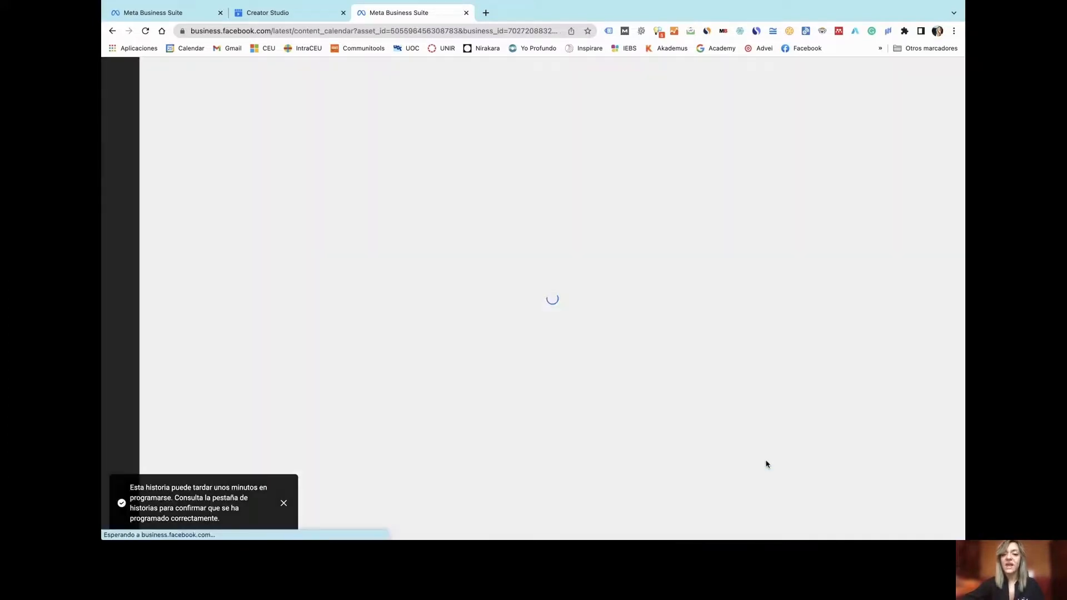